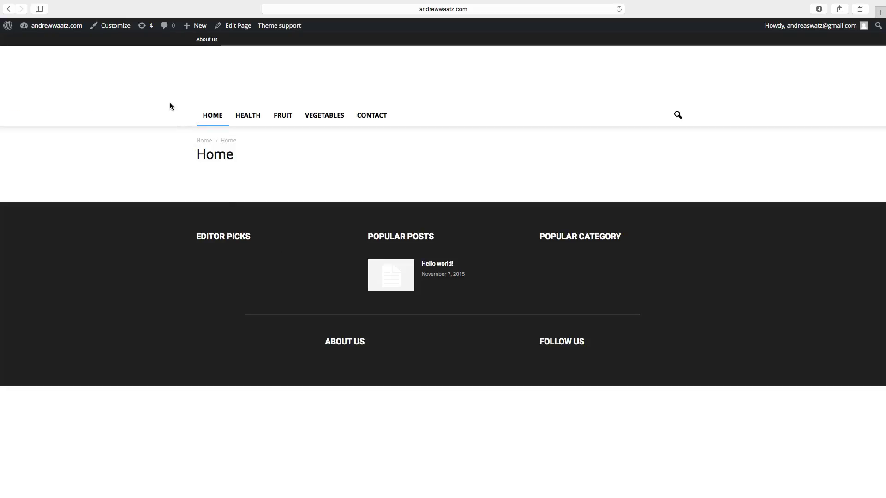
Step: In the Customizer's Site Identity, set title 'Health' and tagline 'fruits and vegetables', then publish
{"action": "left_click", "coordinate": [111, 26]}
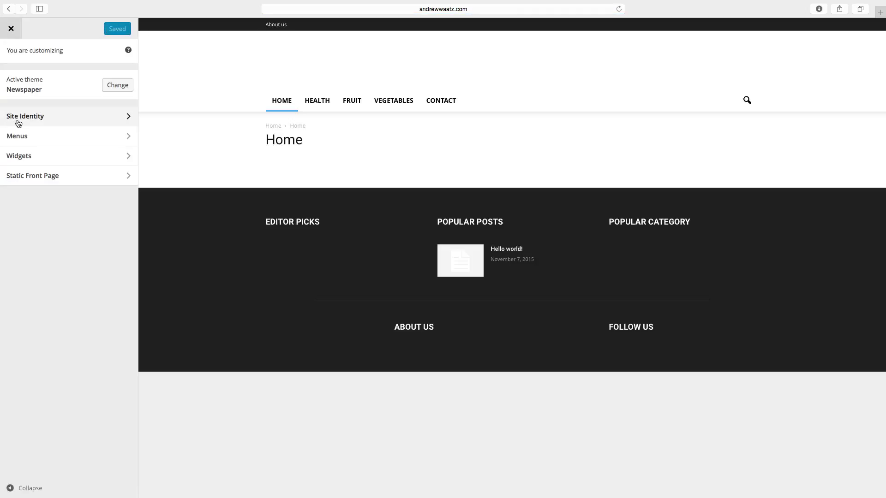
{"action": "left_click", "coordinate": [21, 121]}
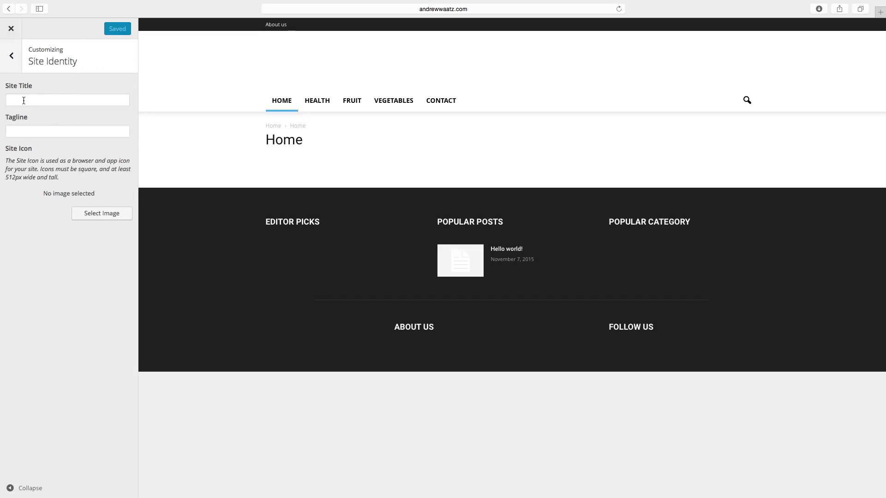
{"action": "left_click", "coordinate": [23, 99]}
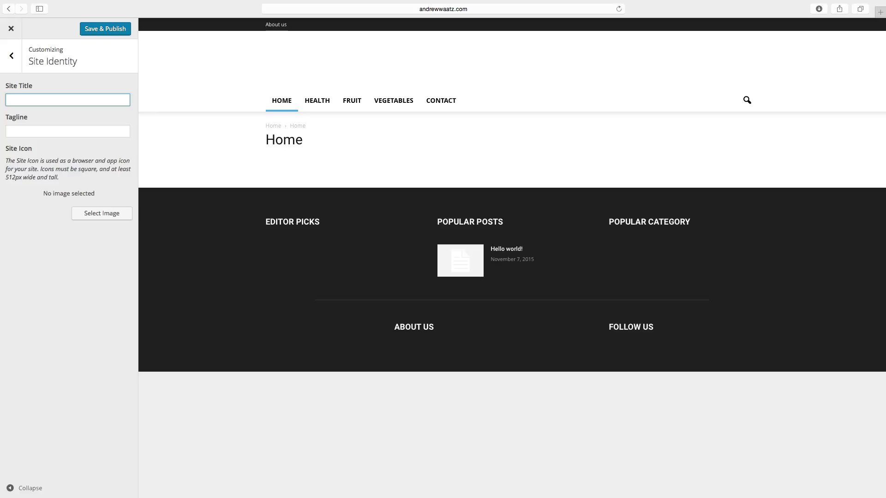
{"action": "type", "text": "Healy"}
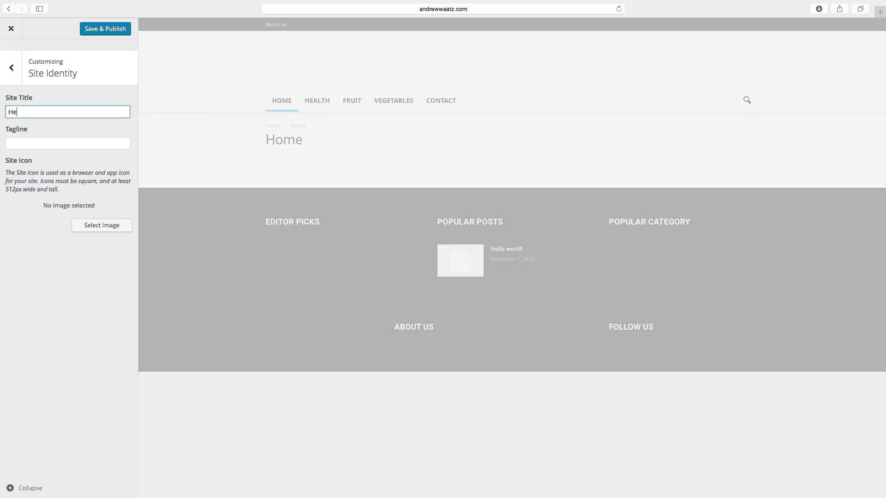
{"action": "key", "text": "BackSpace"}
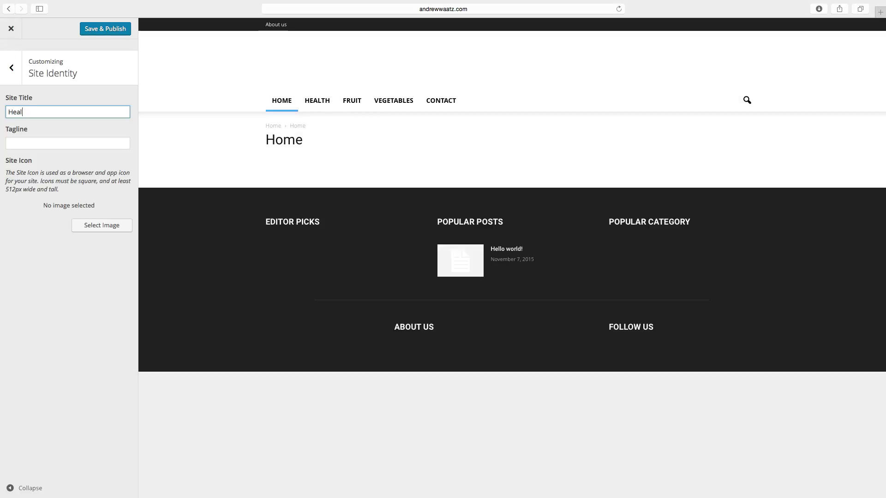
{"action": "type", "text": "th"}
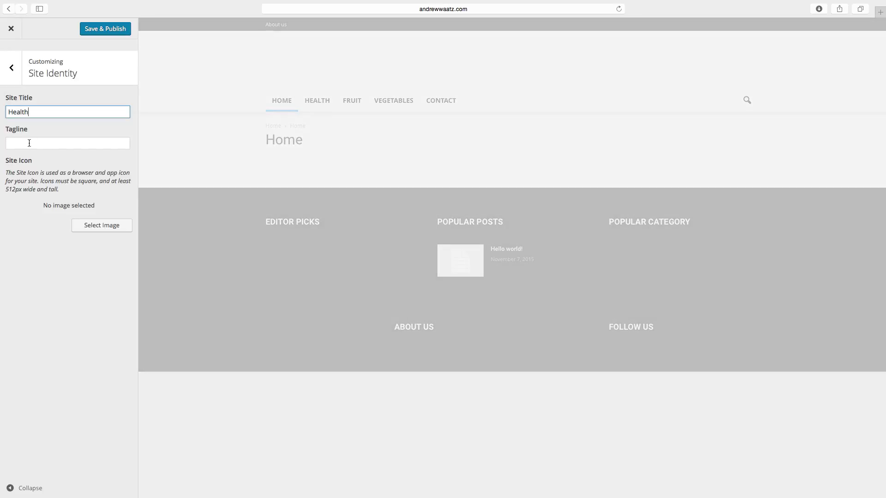
{"action": "left_click", "coordinate": [29, 144]}
{"action": "type", "text": "frui"}
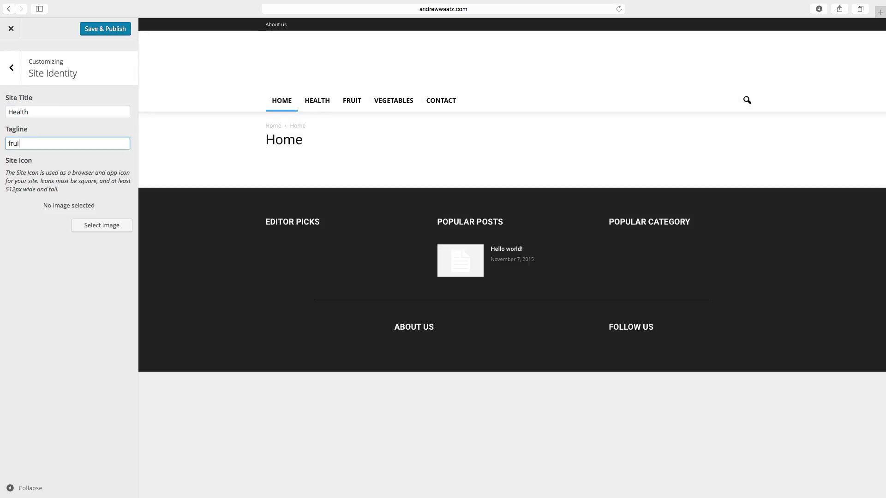
{"action": "type", "text": "ts and "}
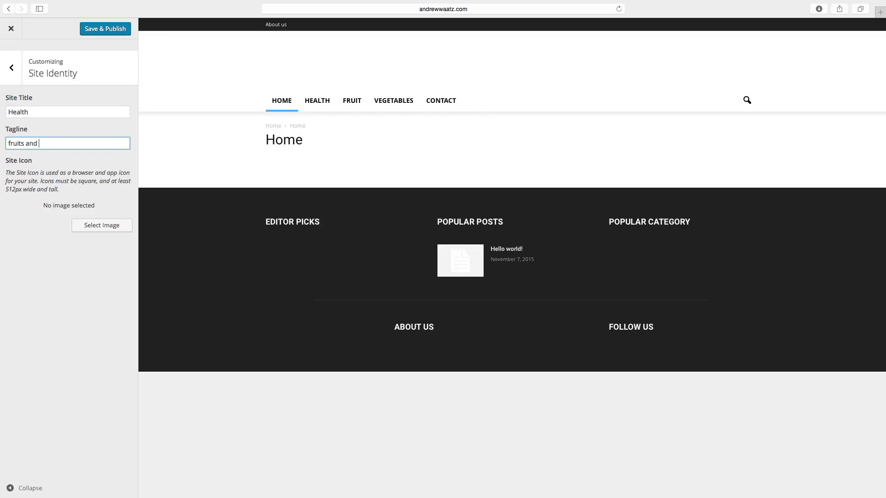
{"action": "type", "text": "vegeat"}
{"action": "key", "text": "BackSpace"}
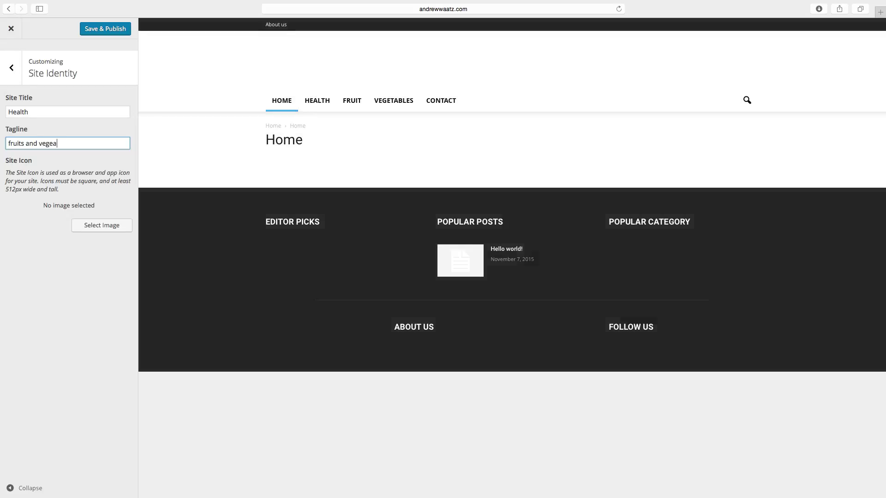
{"action": "key", "text": "BackSpace"}
{"action": "type", "text": "tabl"}
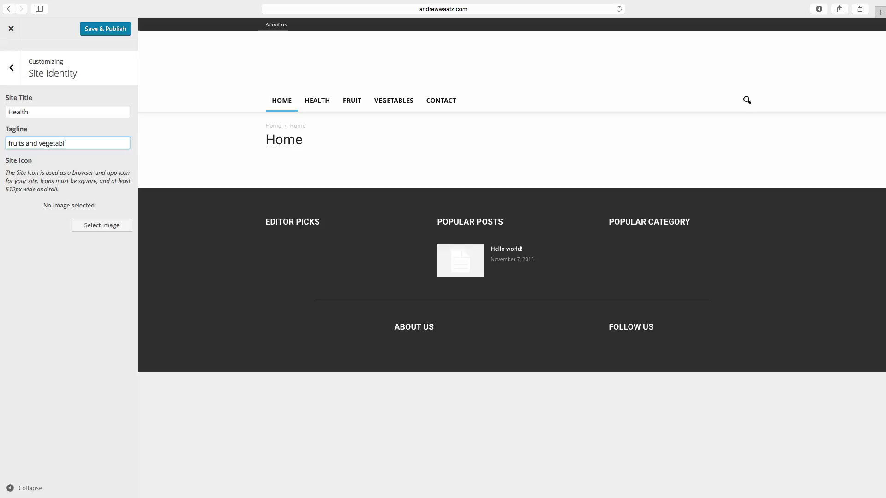
{"action": "type", "text": "es"}
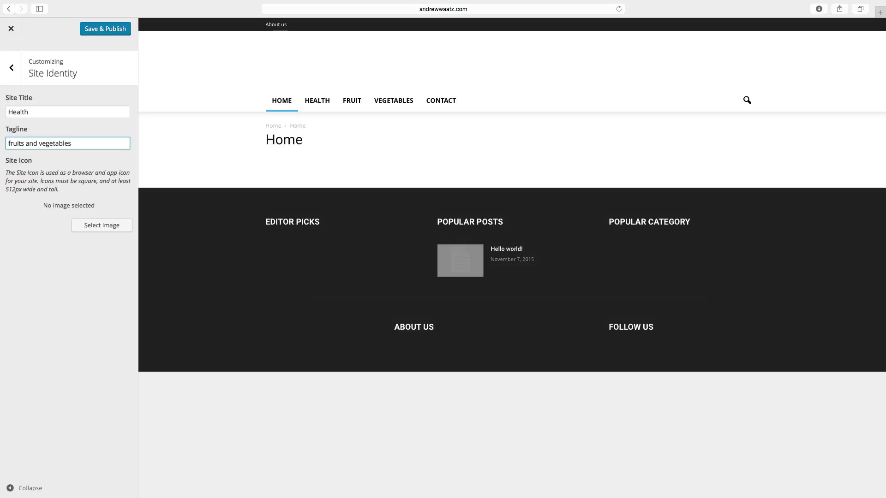
{"action": "left_click", "coordinate": [101, 32]}
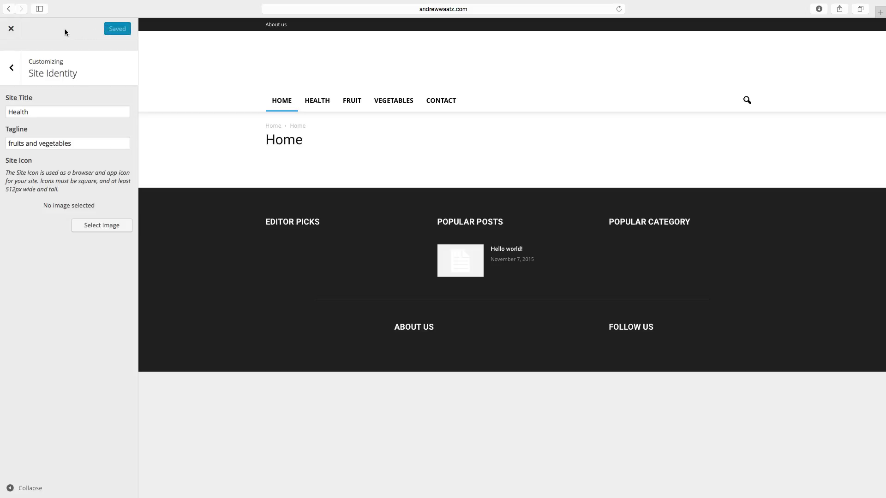
Step: Leave the Customizer and open the Newspaper theme panel at its Logo & Favicon settings
{"action": "left_click", "coordinate": [11, 30]}
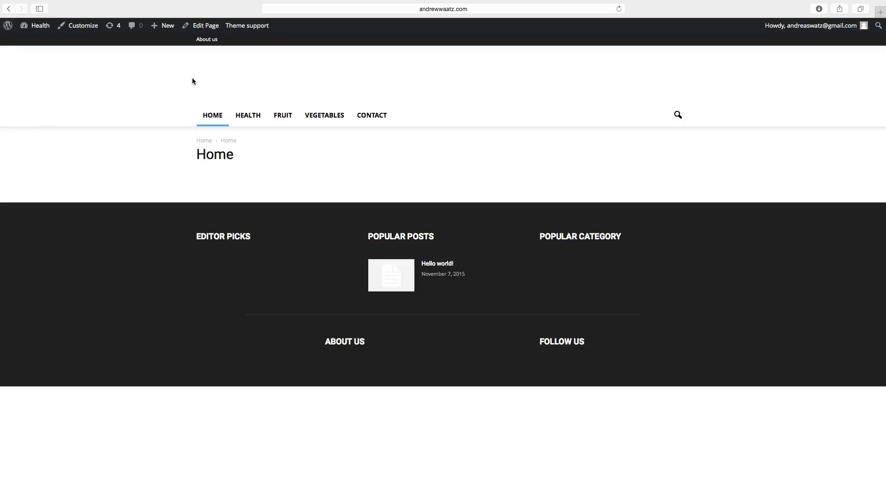
{"action": "mouse_move", "coordinate": [33, 27]}
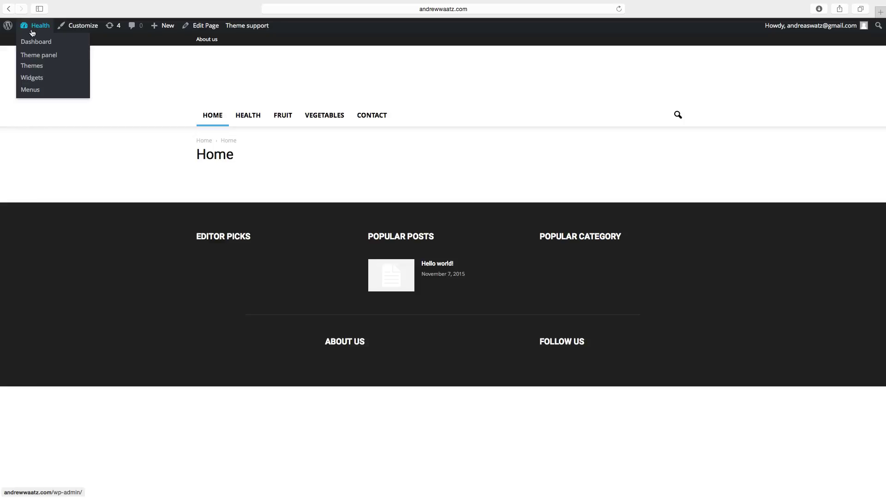
{"action": "left_click", "coordinate": [33, 56]}
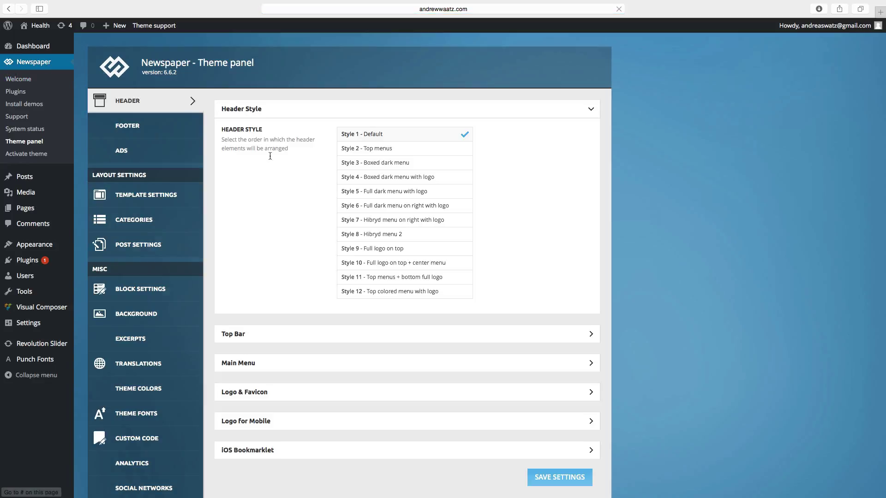
{"action": "scroll", "coordinate": [270, 181], "scroll_direction": "down", "scroll_amount": 5}
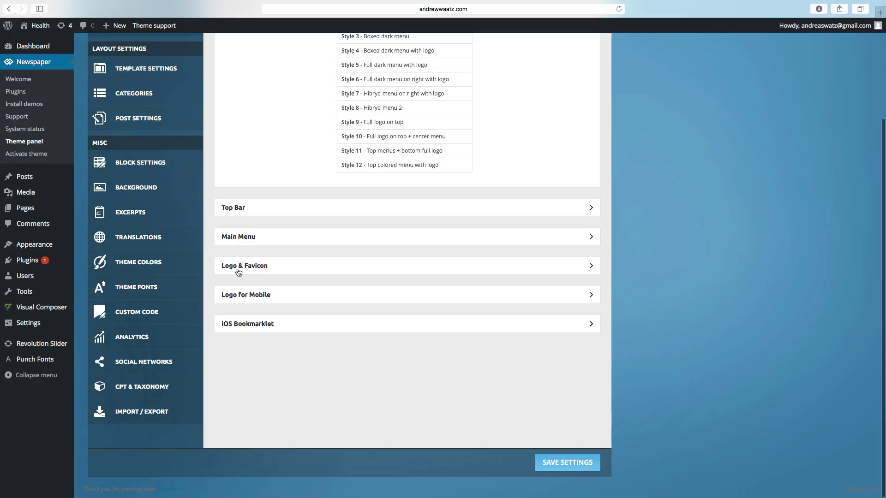
{"action": "left_click", "coordinate": [246, 271]}
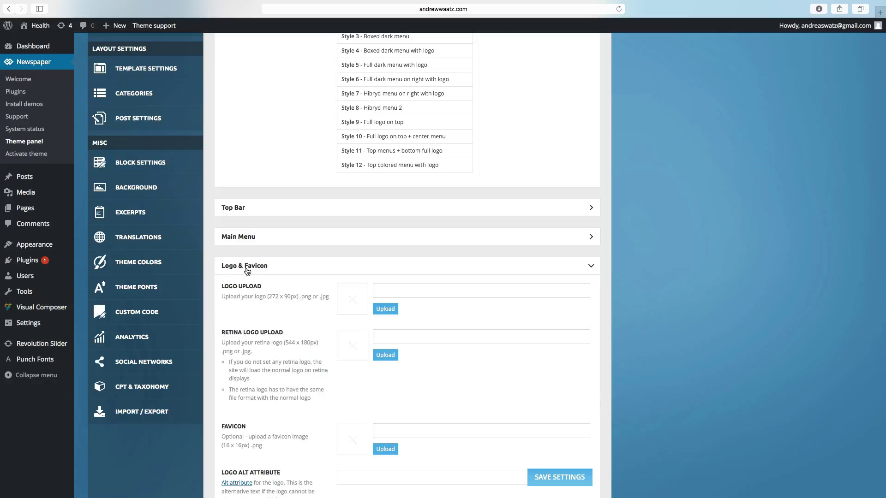
{"action": "scroll", "coordinate": [254, 265], "scroll_direction": "down", "scroll_amount": 3}
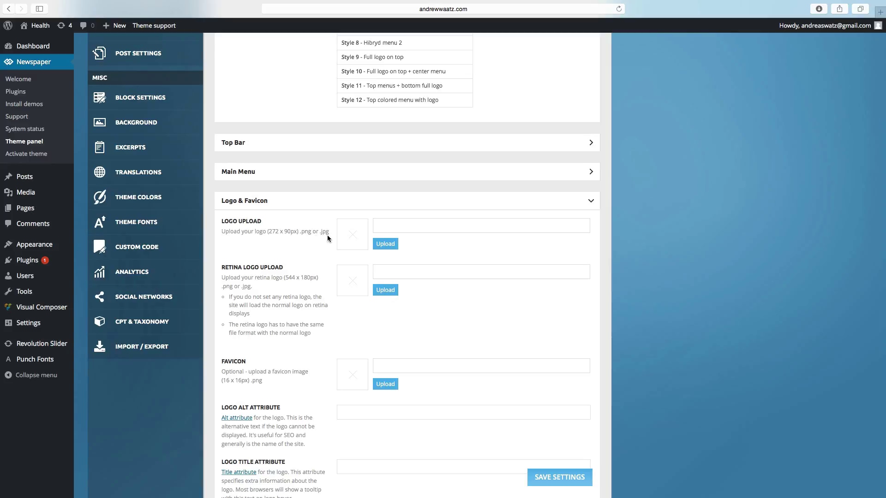
Step: Upload Logo.jpg from the Desktop (Skrivbord) to the media library for the header logo
{"action": "left_click", "coordinate": [386, 245]}
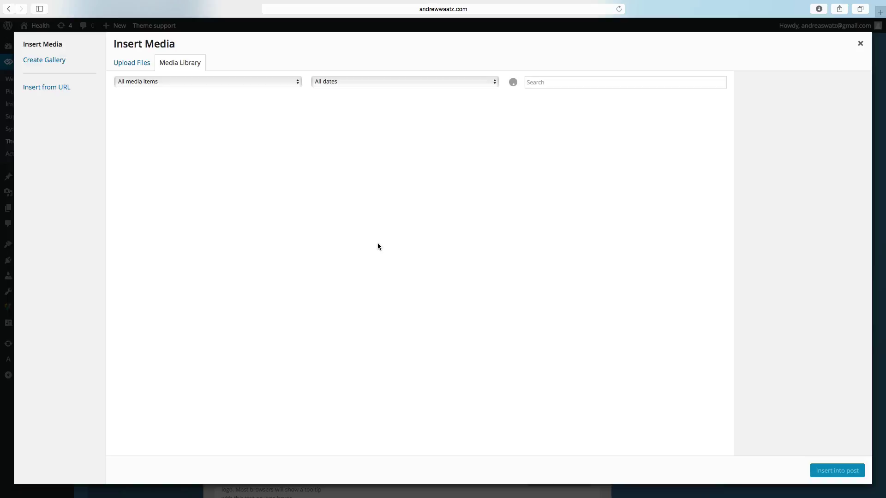
{"action": "left_click", "coordinate": [132, 64]}
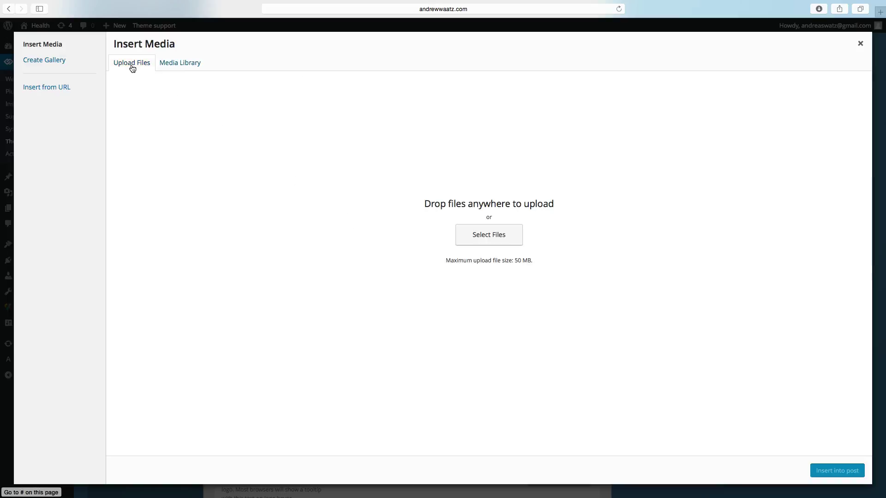
{"action": "left_click", "coordinate": [490, 237]}
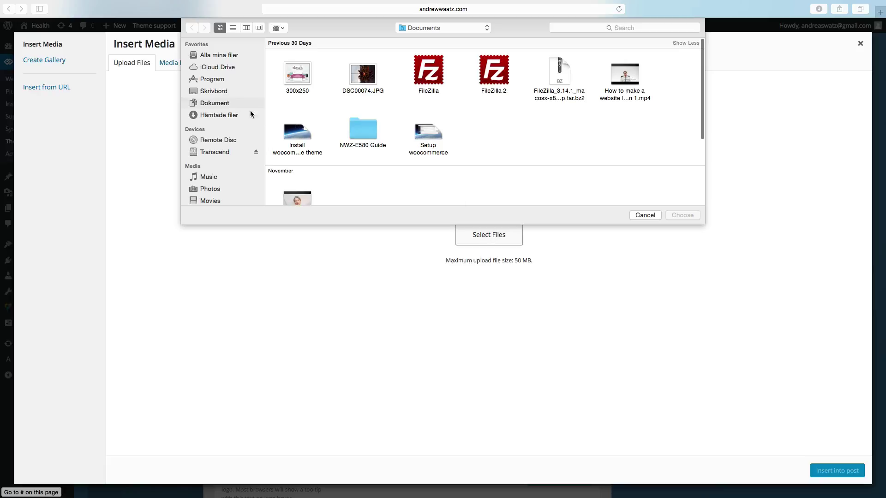
{"action": "left_click", "coordinate": [222, 92]}
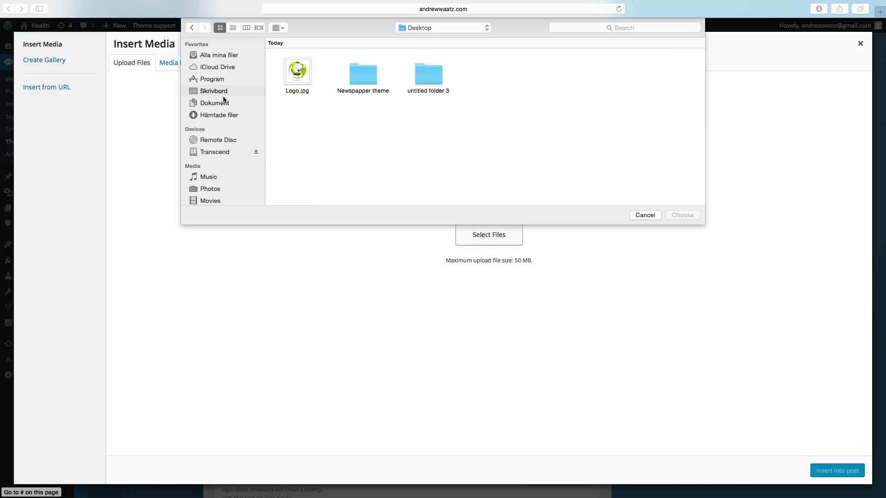
{"action": "left_click", "coordinate": [296, 72]}
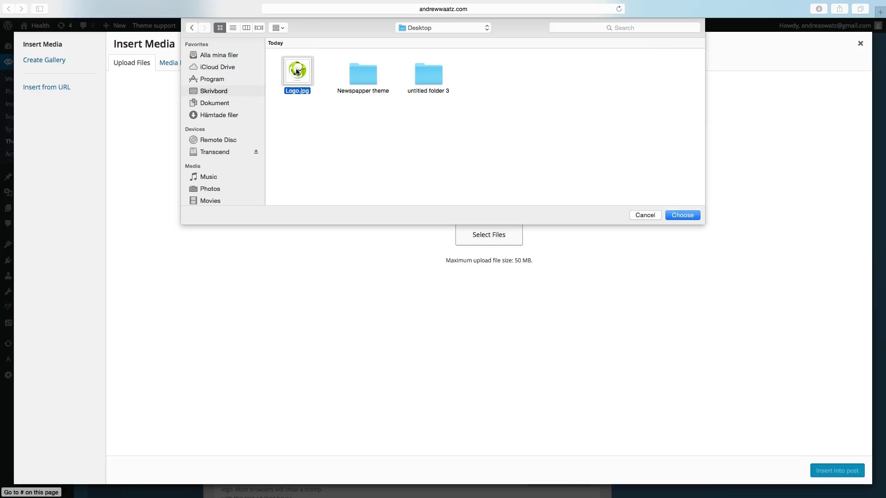
{"action": "left_click", "coordinate": [681, 216]}
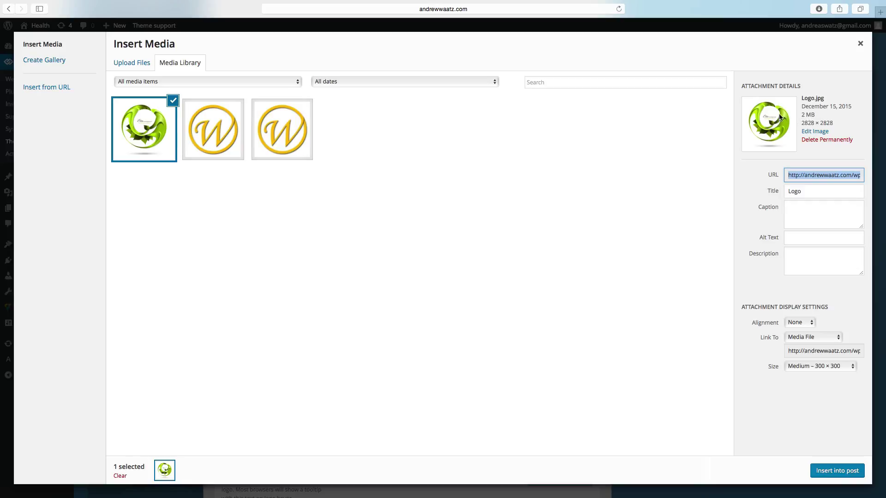
Step: Scale Logo.jpg from 2828 × 2828 down to 272 × 272 pixels and return to the media library
{"action": "left_click", "coordinate": [809, 133]}
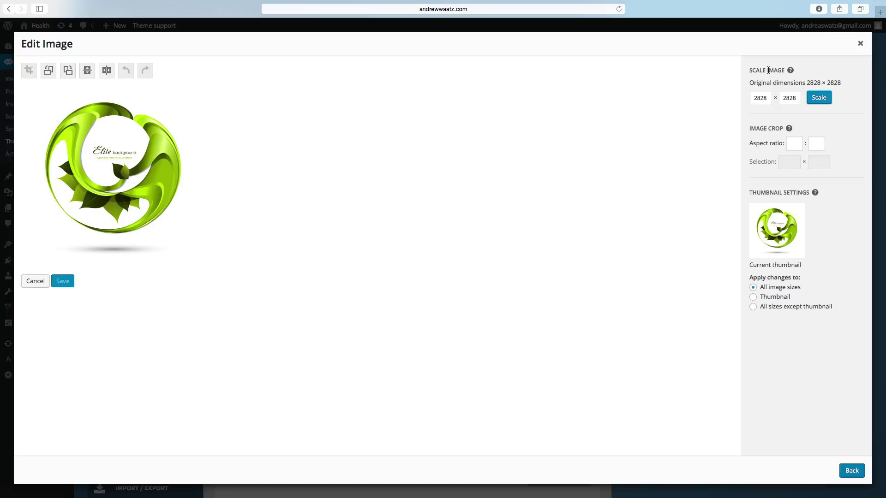
{"action": "left_click", "coordinate": [769, 98]}
{"action": "key", "text": "BackSpace"}
{"action": "key", "text": "BackSpace"}
{"action": "key", "text": "BackSpace"}
{"action": "key", "text": "BackSpace"}
{"action": "left_click", "coordinate": [824, 102]}
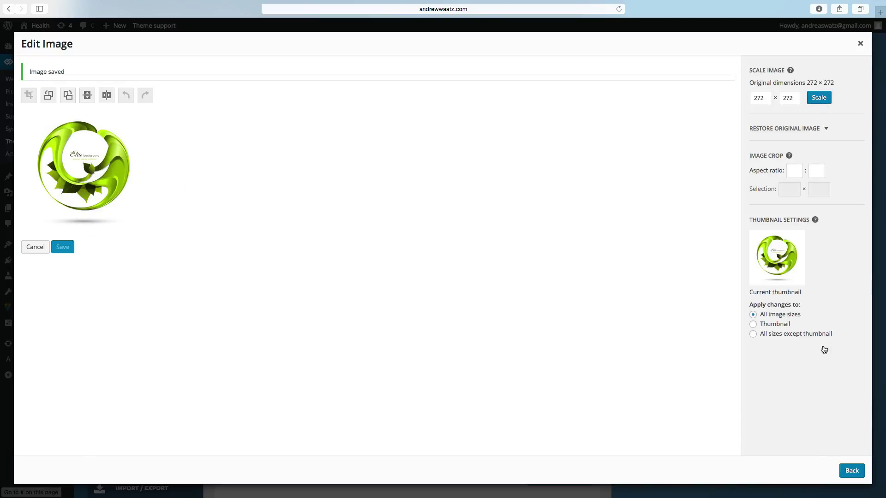
{"action": "left_click", "coordinate": [848, 469]}
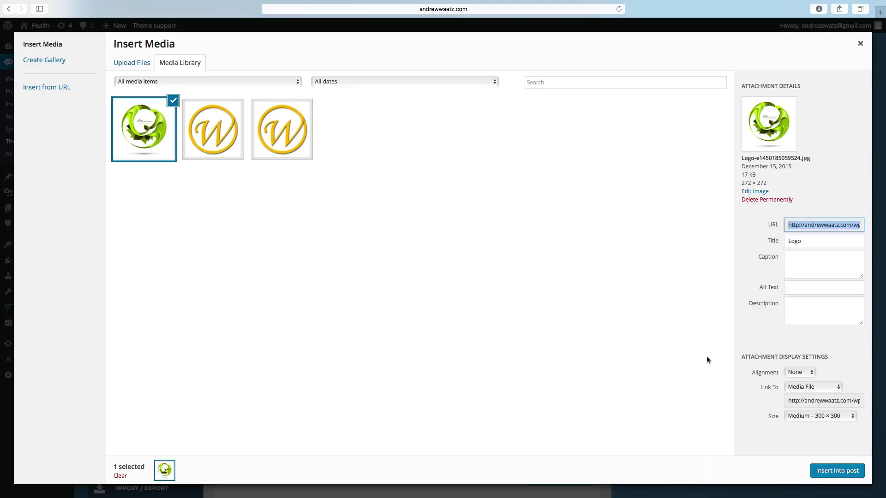
Step: Insert the scaled logo into the header Logo Upload field and save the theme settings
{"action": "left_click", "coordinate": [836, 471]}
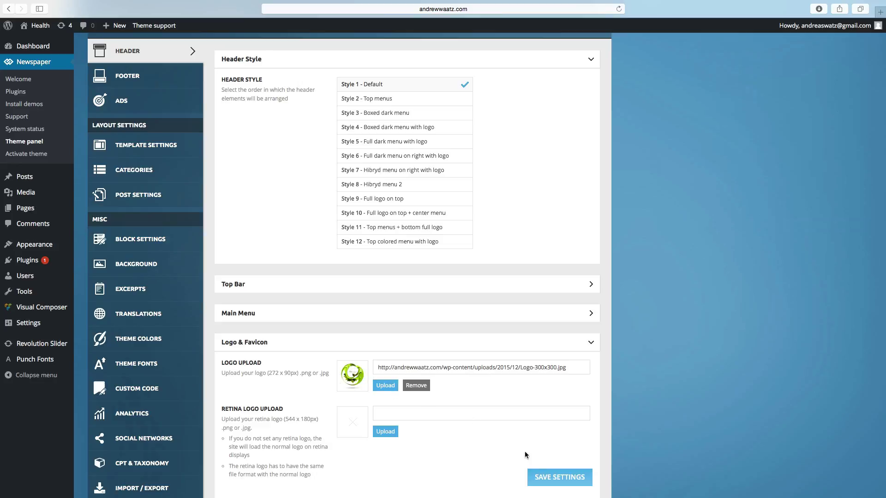
{"action": "left_click", "coordinate": [552, 481]}
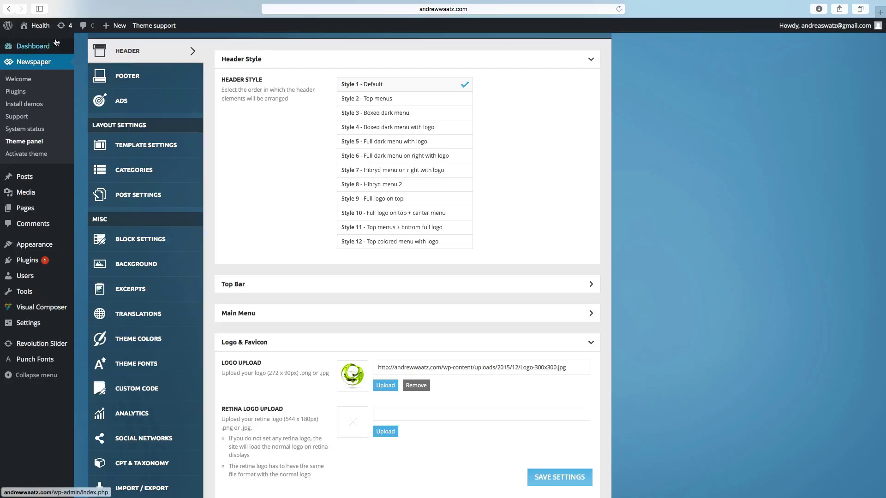
Step: View the live Home page to check the green logo in the header
{"action": "left_click", "coordinate": [33, 28]}
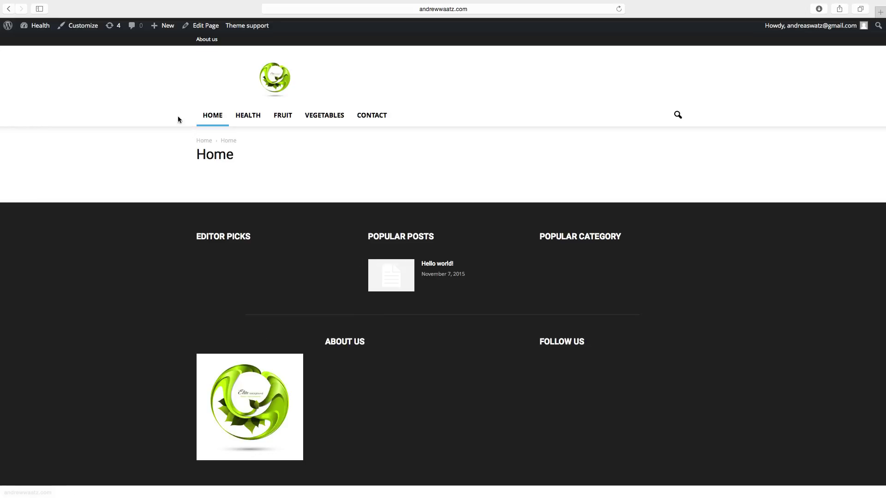
{"action": "mouse_move", "coordinate": [34, 28]}
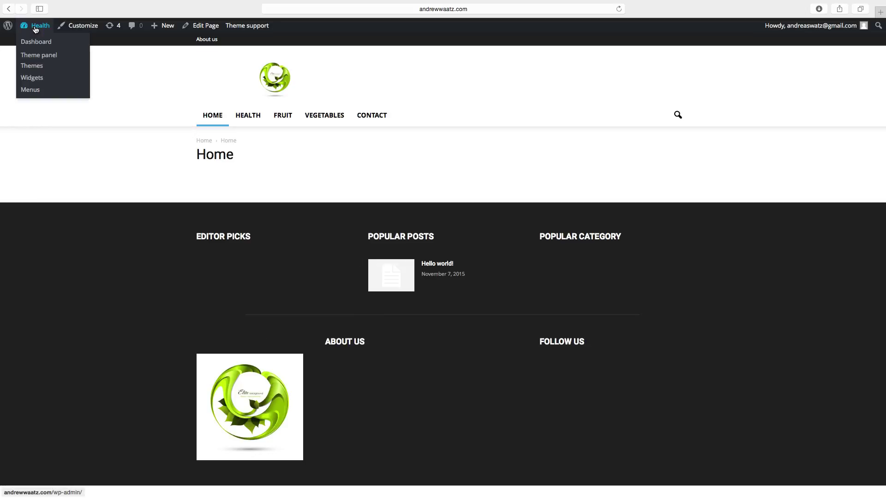
Step: In the theme panel's Footer settings, choose the Style 9 template and save
{"action": "left_click", "coordinate": [35, 57]}
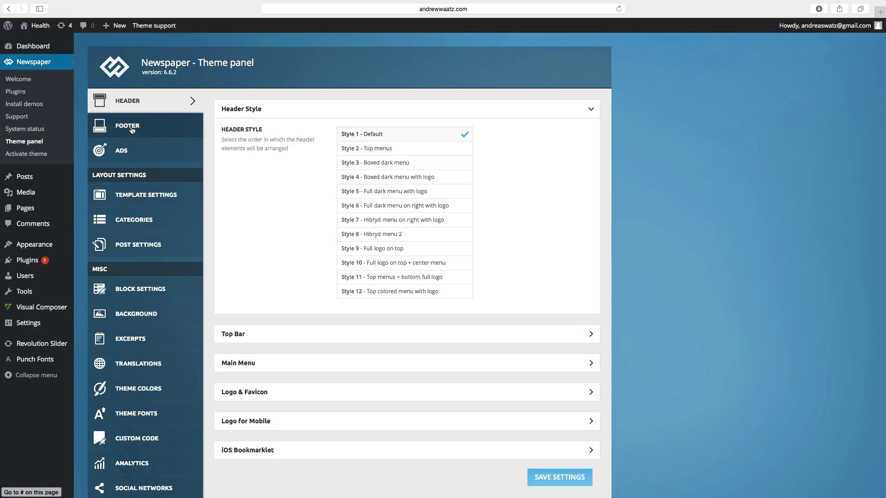
{"action": "left_click", "coordinate": [132, 131]}
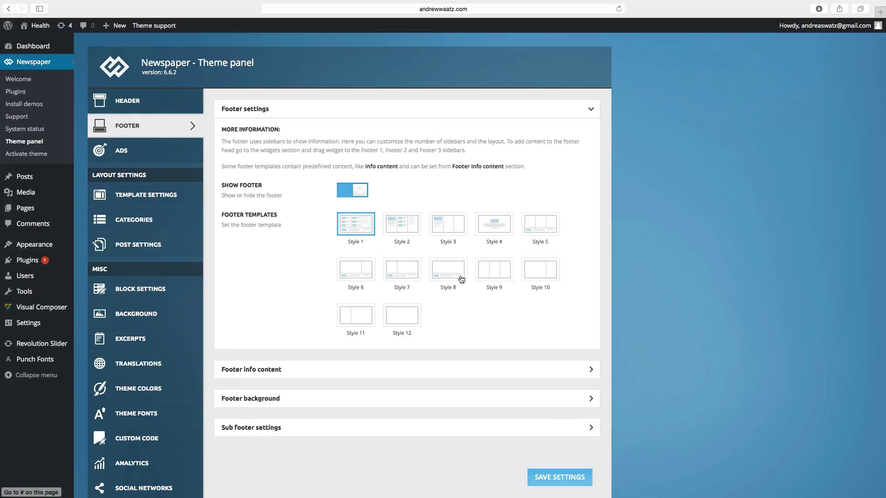
{"action": "left_click", "coordinate": [496, 277]}
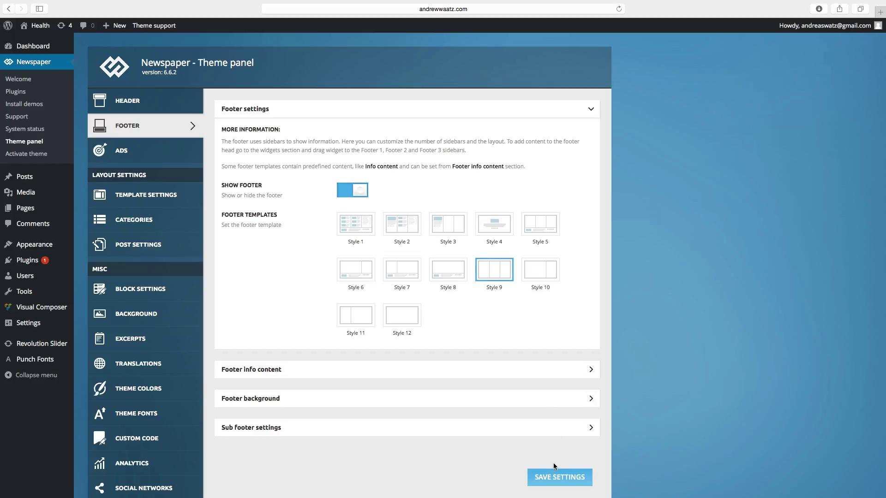
{"action": "left_click", "coordinate": [555, 478]}
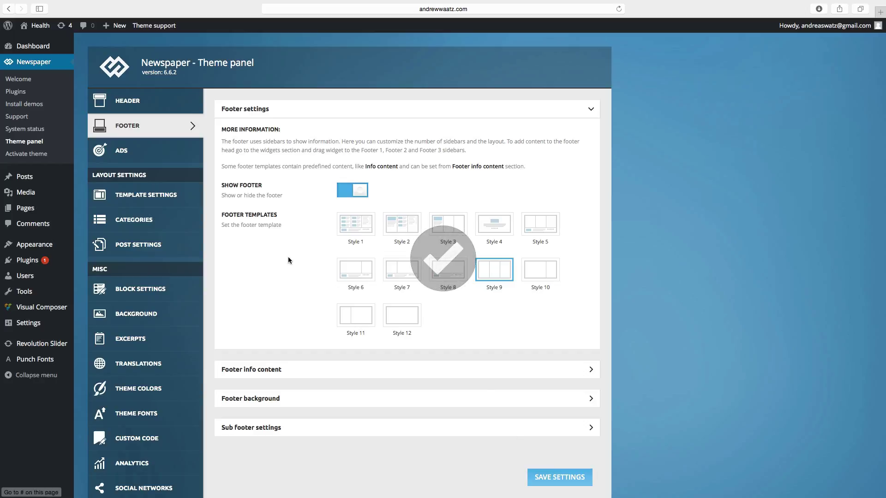
Step: Visit the live site to confirm the plain dark Style 9 footer
{"action": "left_click", "coordinate": [36, 28]}
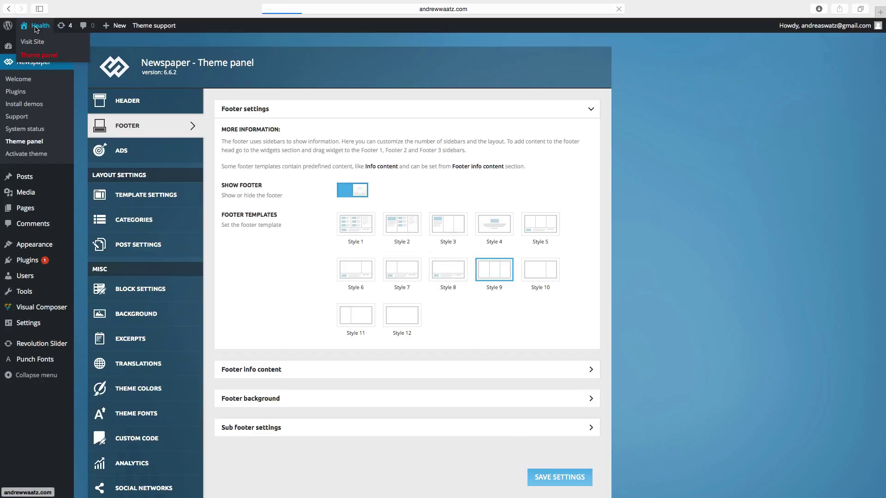